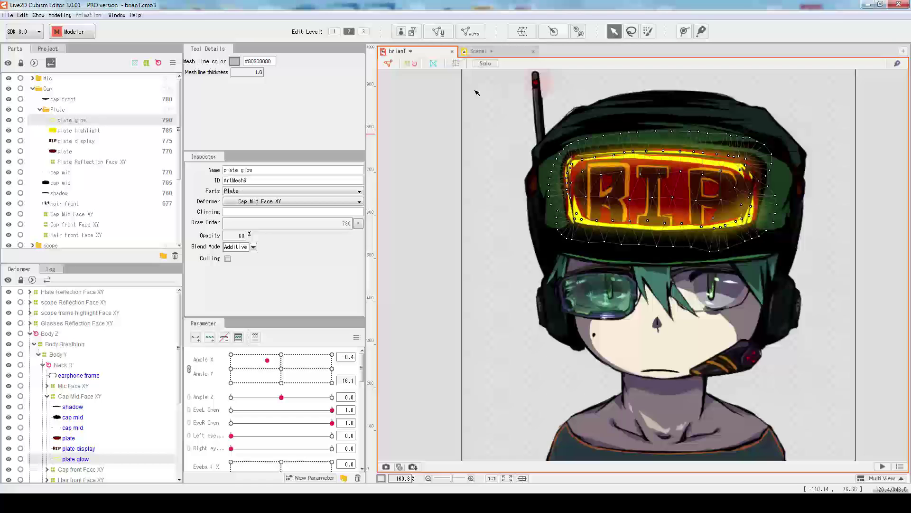
# Step: Toggle the warp-deformer list filter off and on, show deformers on the canvas, and select Cap Mid Face XY on the helmet
pyautogui.click(147, 63)
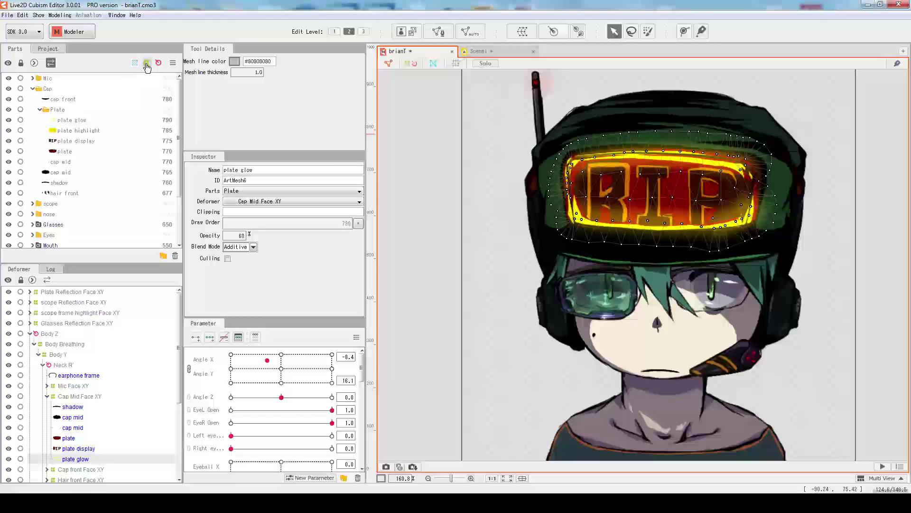
pyautogui.click(147, 64)
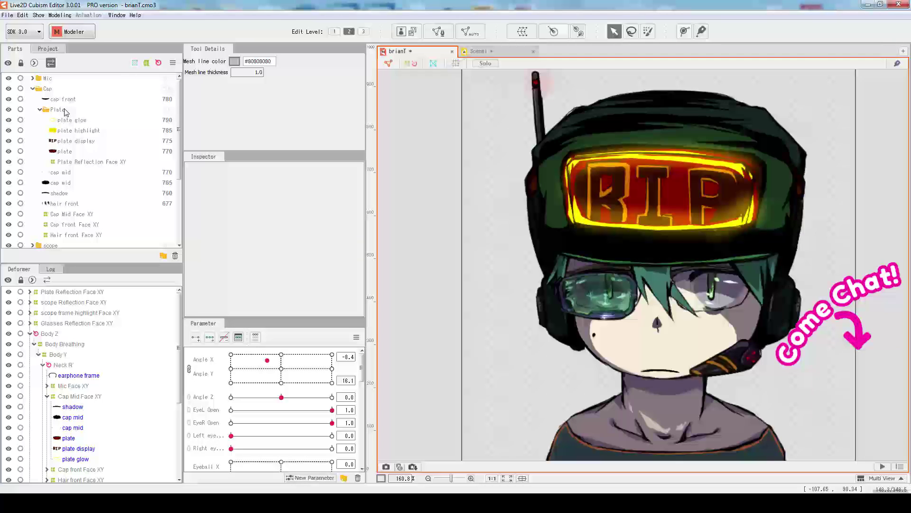
pyautogui.click(409, 63)
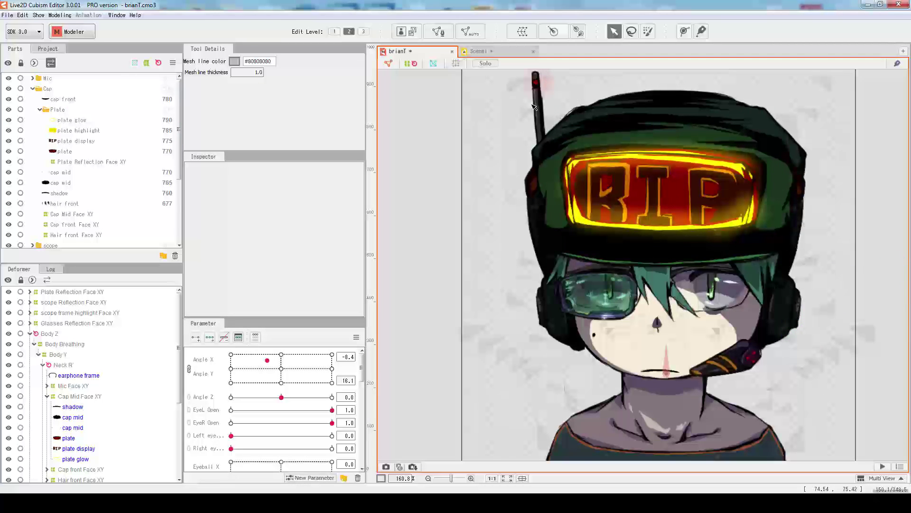
pyautogui.click(522, 116)
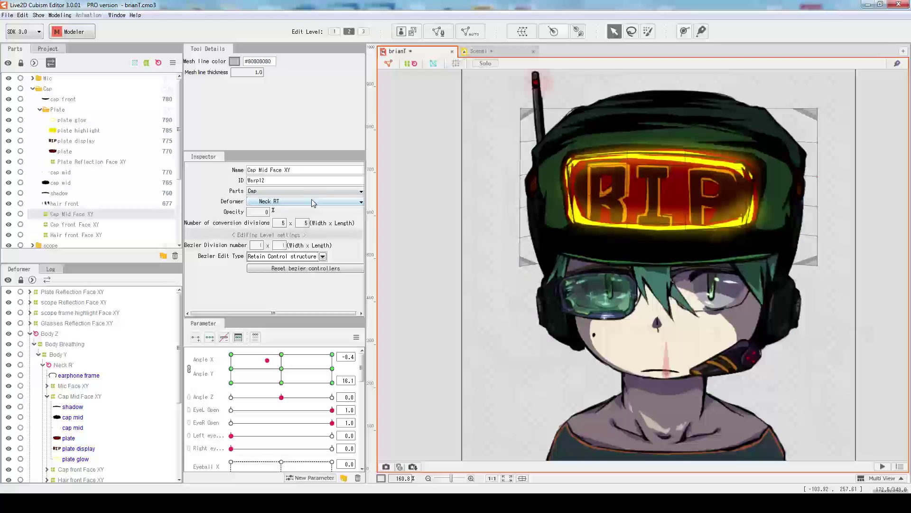
# Step: Select the Body X warp deformer on the character's torso, zooming out and back in around it
pyautogui.rightClick(461, 114)
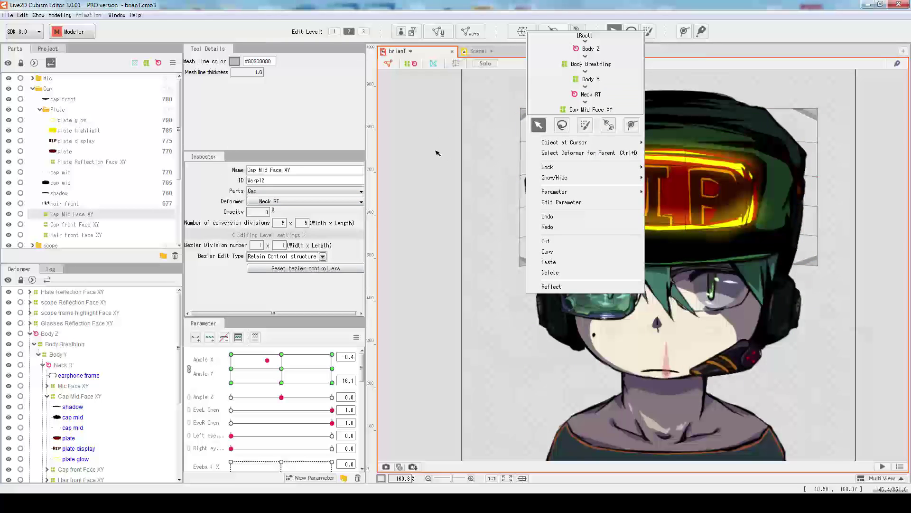
pyautogui.press('Escape')
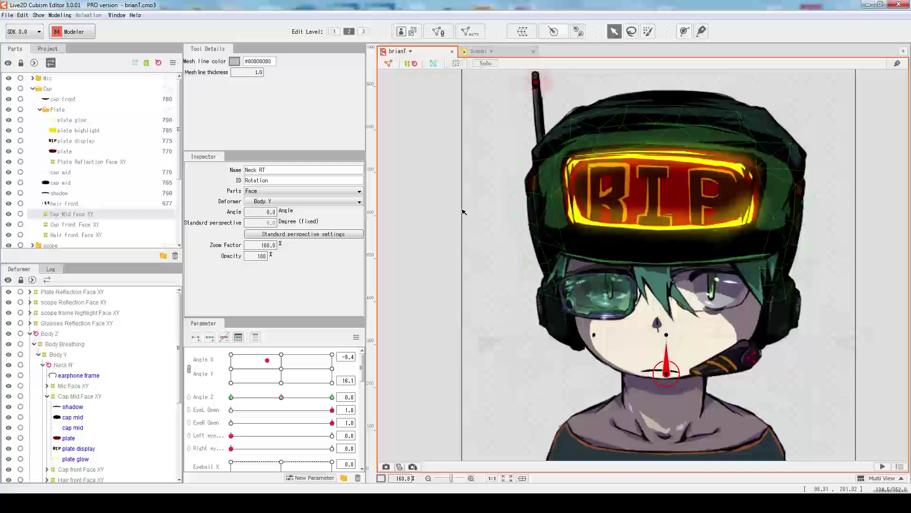
pyautogui.click(494, 301)
pyautogui.scroll(-3, 494, 300)
pyautogui.click(494, 301)
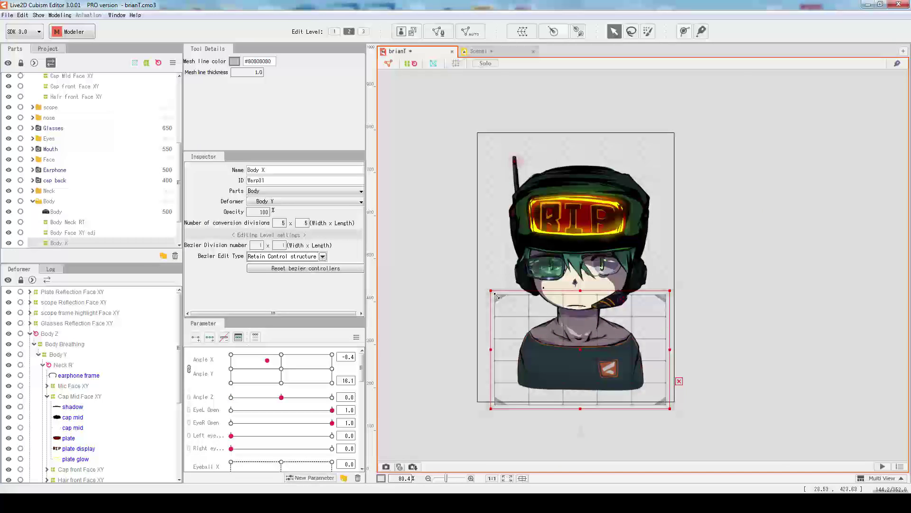
pyautogui.scroll(3, 560, 321)
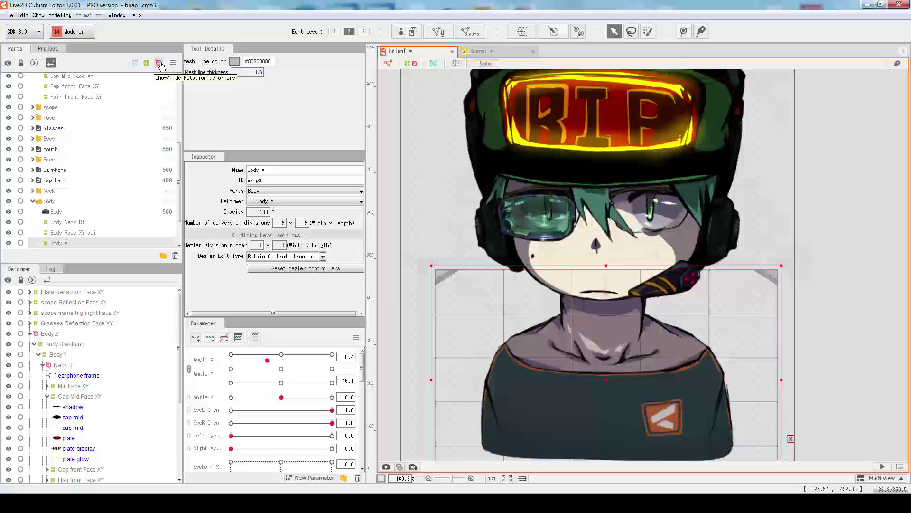
# Step: Select the Neck RT rotation deformer at the character's chin
pyautogui.click(158, 63)
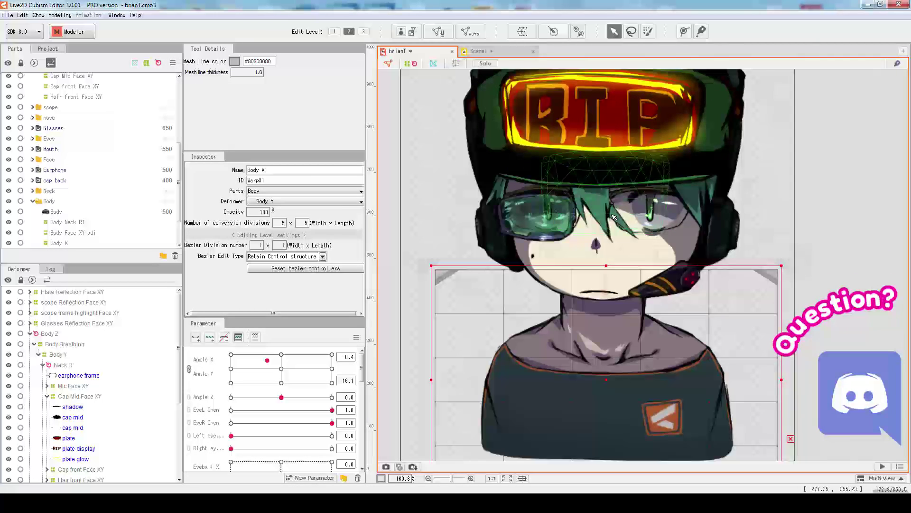
pyautogui.scroll(3, 612, 213)
pyautogui.click(602, 345)
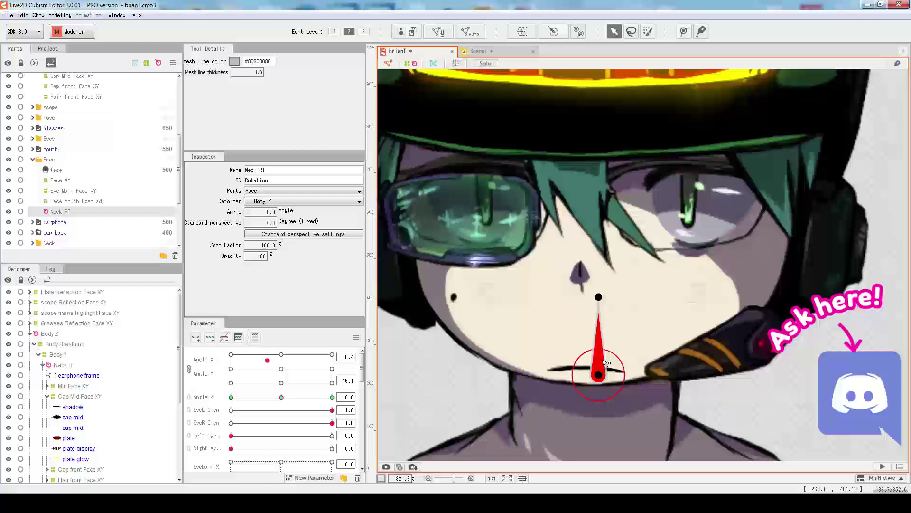
pyautogui.scroll(-3, 608, 342)
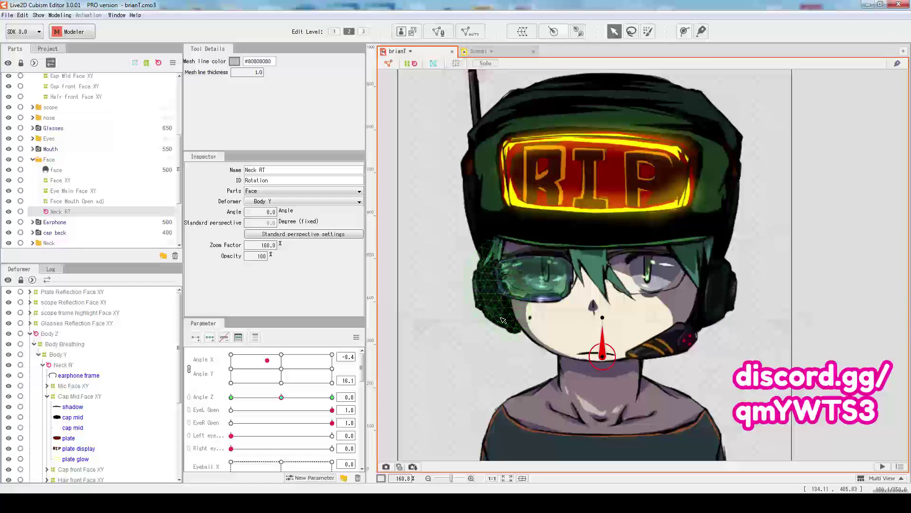
# Step: Toggle rotation deformers off and back on in the Parts list, then hide warp deformers
pyautogui.click(159, 63)
pyautogui.click(159, 64)
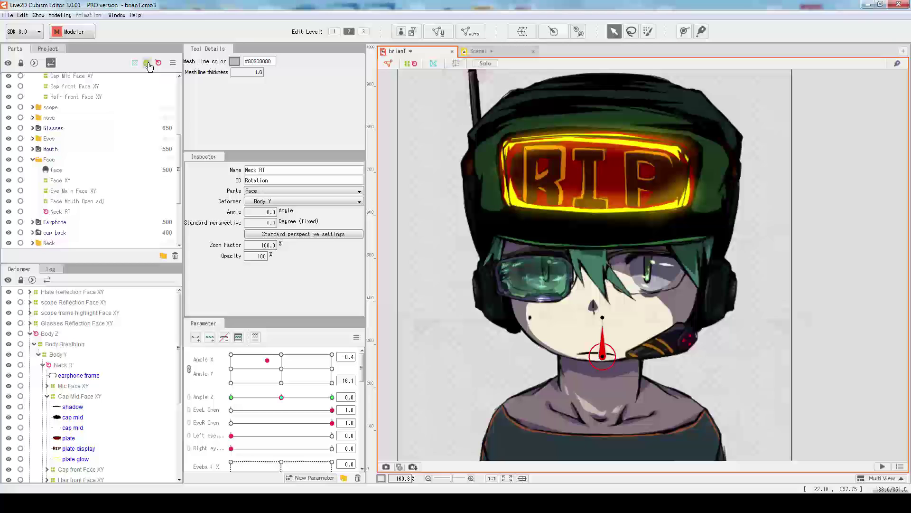
pyautogui.scroll(3, 86, 138)
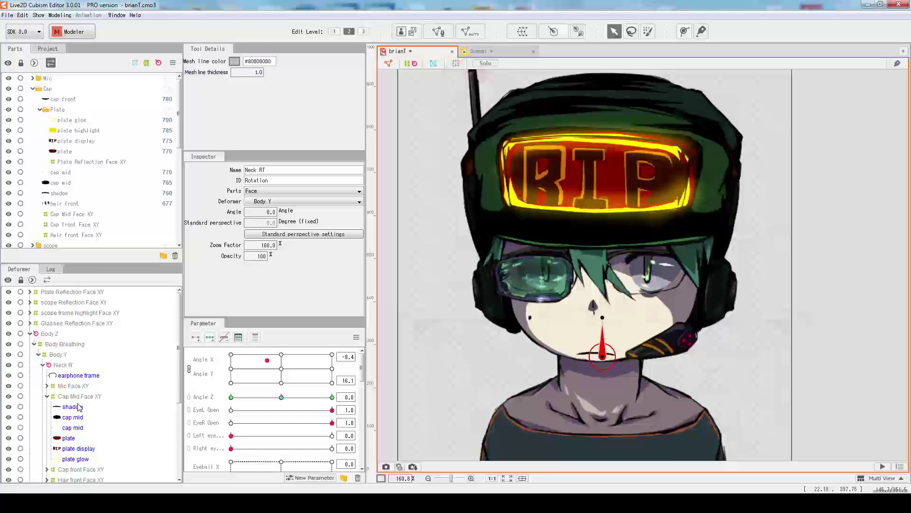
pyautogui.scroll(-1, 95, 317)
pyautogui.scroll(1, 95, 316)
pyautogui.click(147, 63)
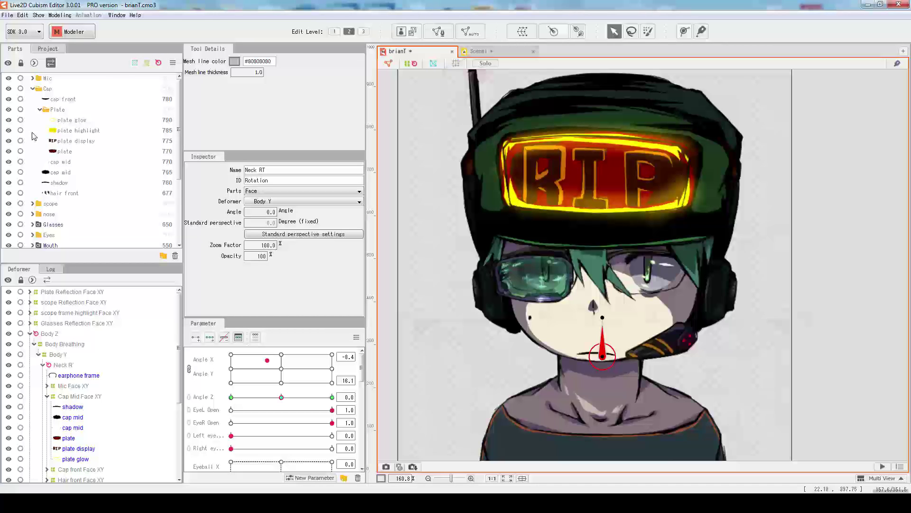
# Step: Try the folder-only and art-mesh Parts filters, then select the cap front art mesh
pyautogui.click(134, 63)
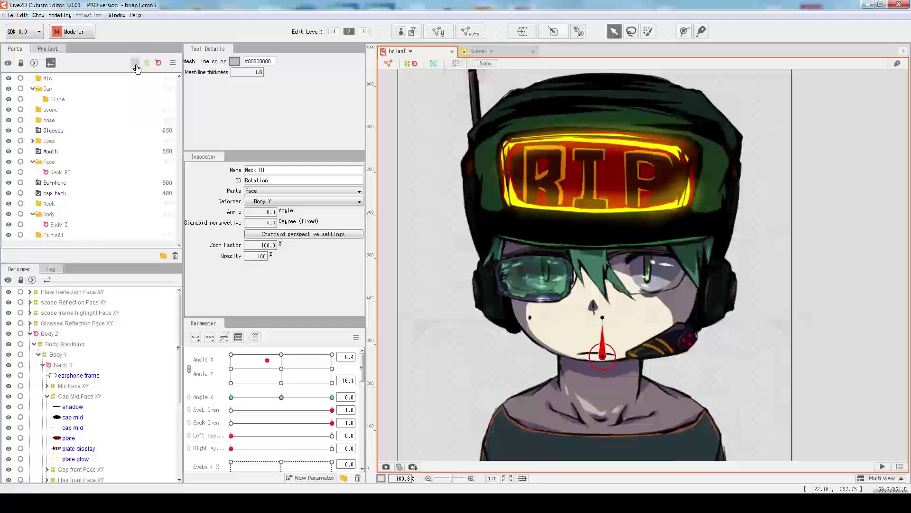
pyautogui.click(135, 65)
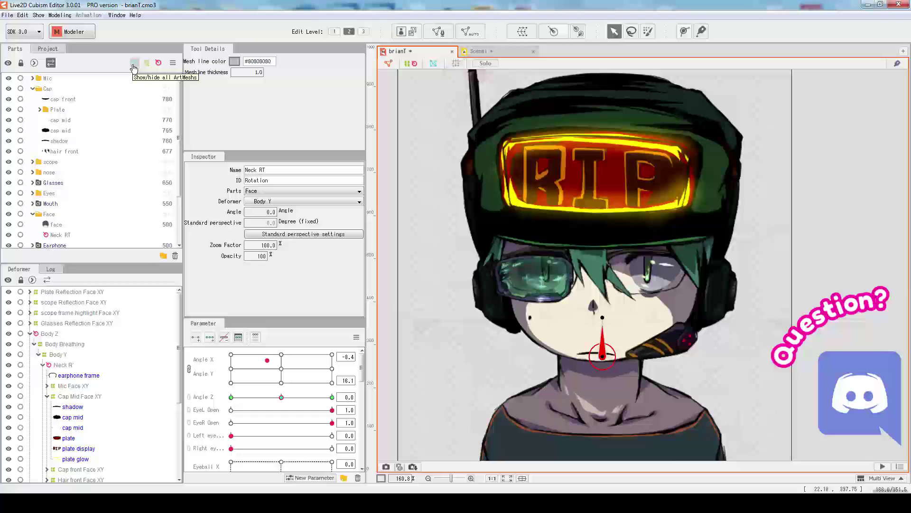
pyautogui.click(134, 64)
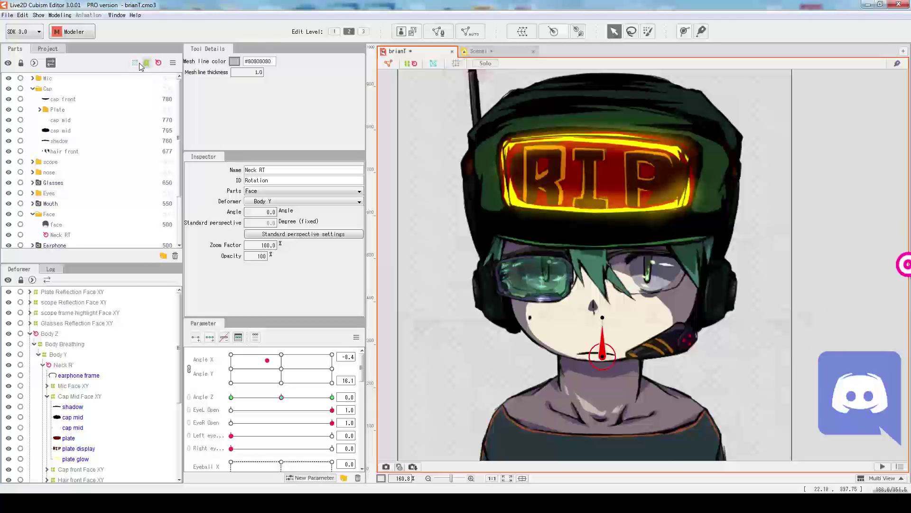
pyautogui.click(147, 63)
pyautogui.click(65, 99)
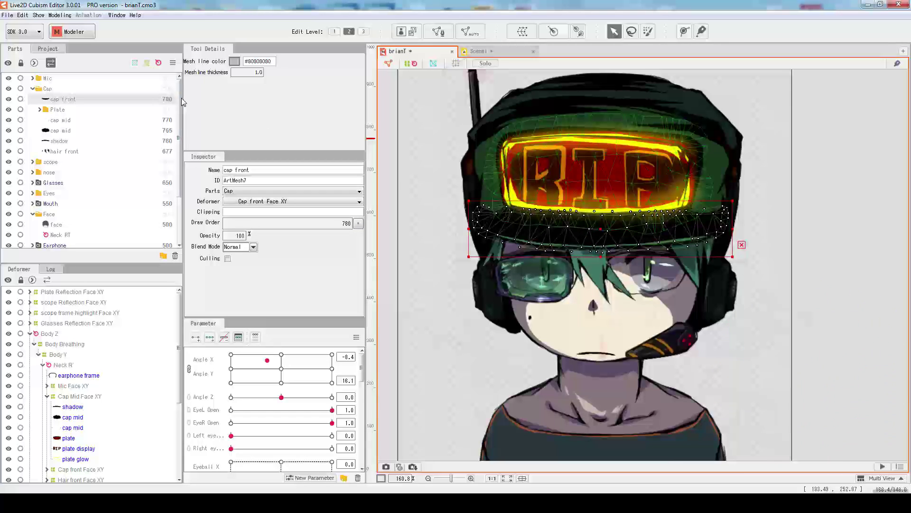
# Step: Relist the Face XY warp deformers in the Parts list and deselect cap front on the empty canvas
pyautogui.click(148, 64)
pyautogui.click(151, 66)
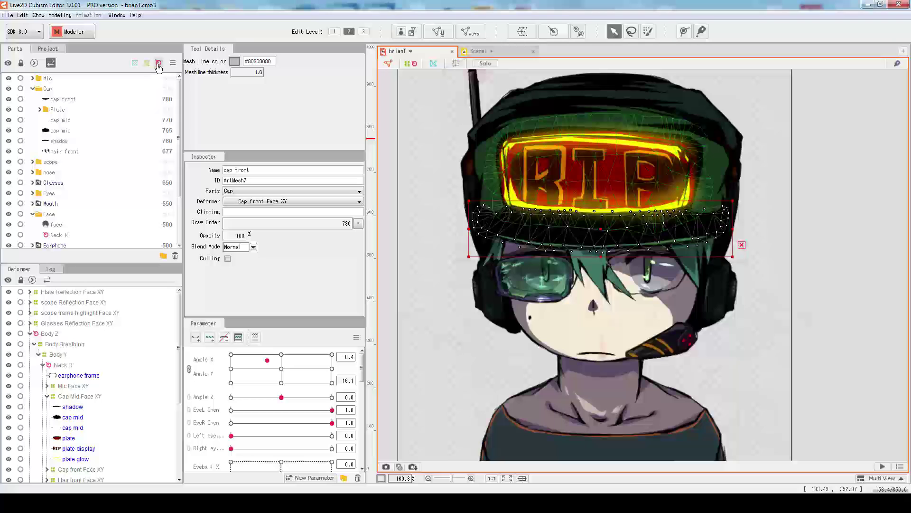
pyautogui.click(147, 63)
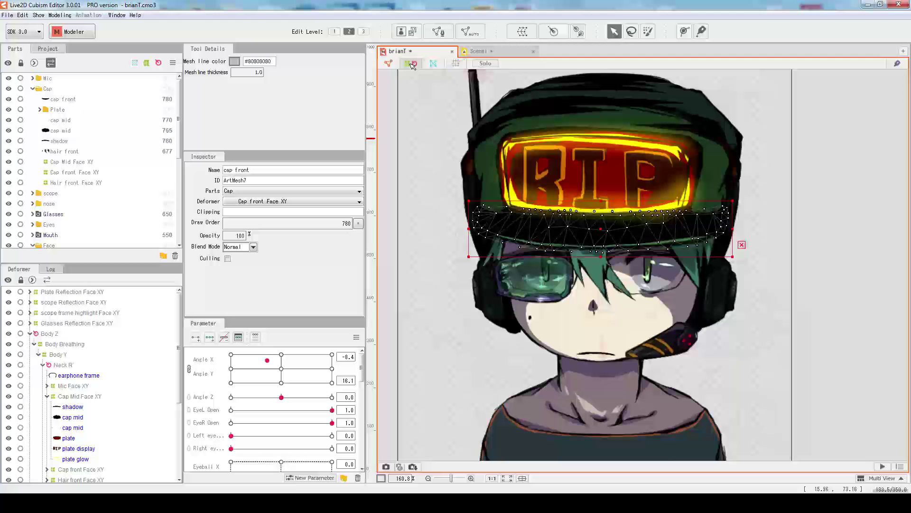
pyautogui.click(419, 106)
pyautogui.scroll(2, 420, 106)
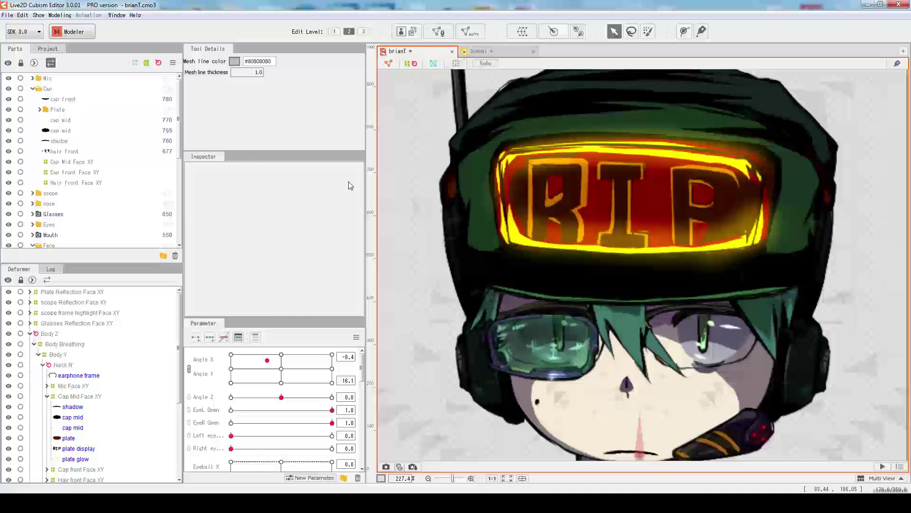
pyautogui.scroll(-4, 619, 357)
pyautogui.scroll(2, 540, 268)
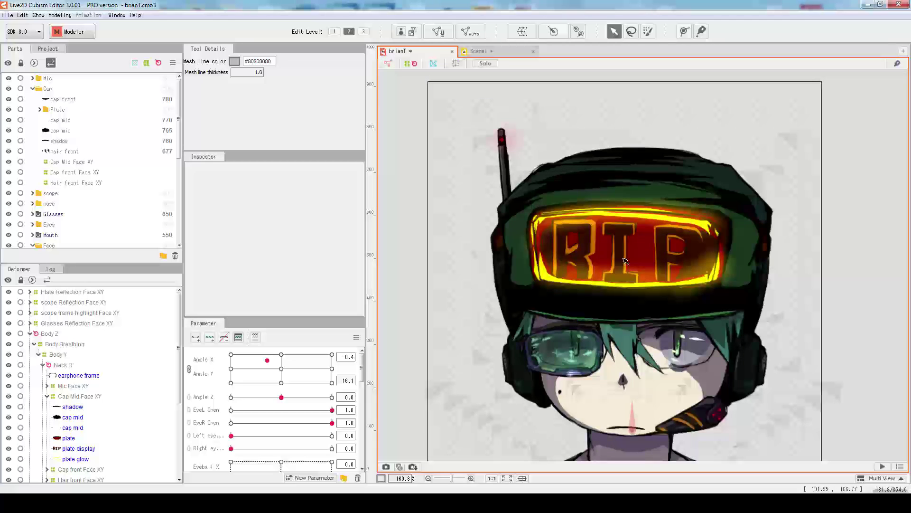
# Step: Select the plate mesh from the visor's pick list, undoing an accidental drag with Ctrl+Z
pyautogui.click(619, 263)
pyautogui.click(640, 254)
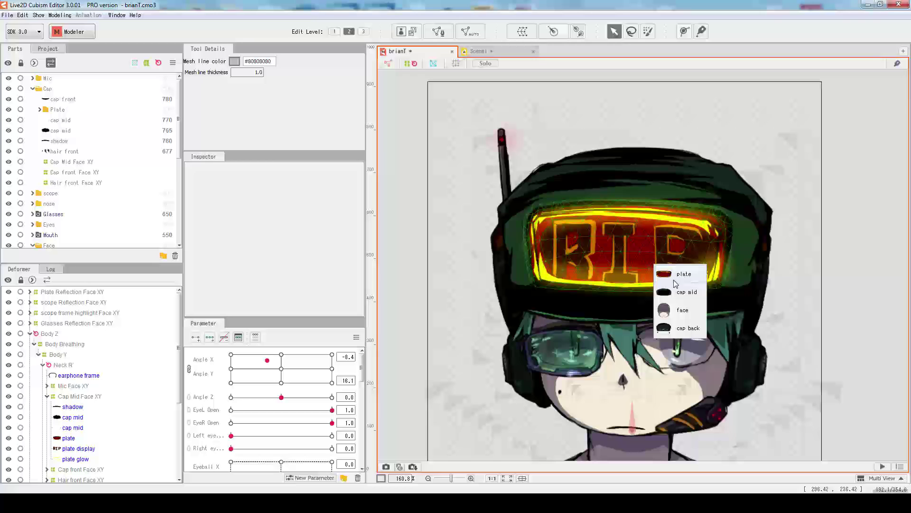
pyautogui.click(668, 277)
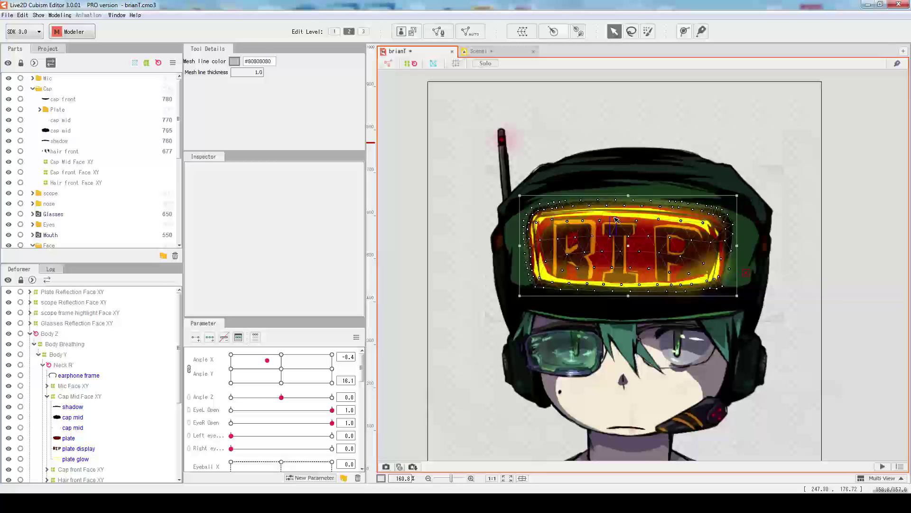
pyautogui.click(616, 241)
pyautogui.click(639, 261)
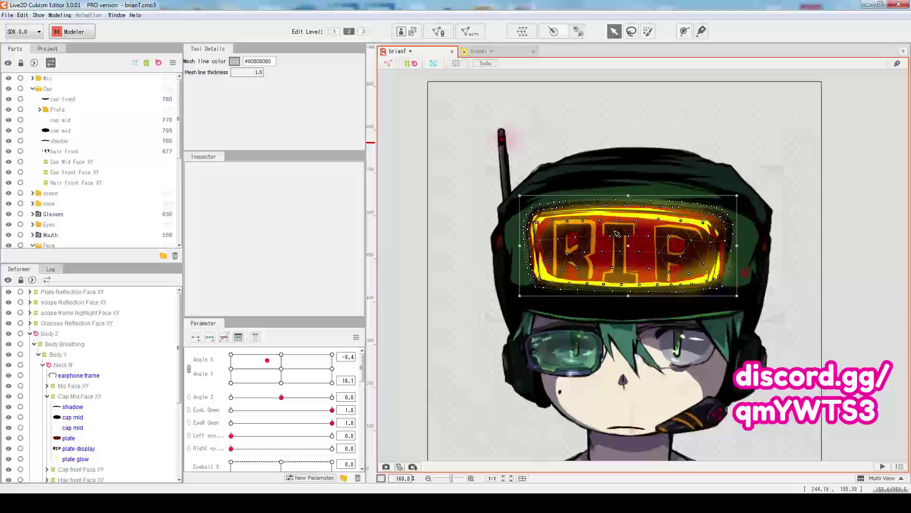
pyautogui.moveTo(628, 246); pyautogui.dragTo(667, 203)
pyautogui.hotkey('ctrl', 'z')
pyautogui.hotkey('ctrl', 'z')
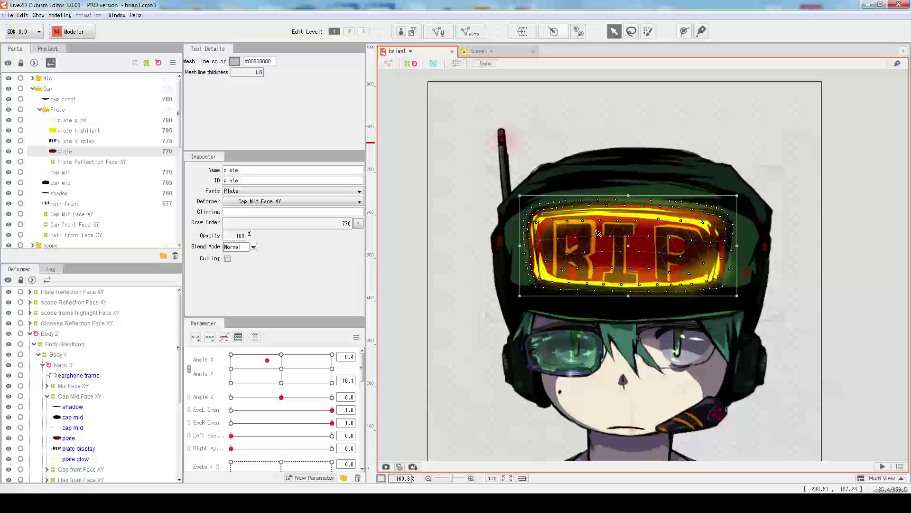
# Step: Clear the plate selection and switch off one canvas display option
pyautogui.click(389, 65)
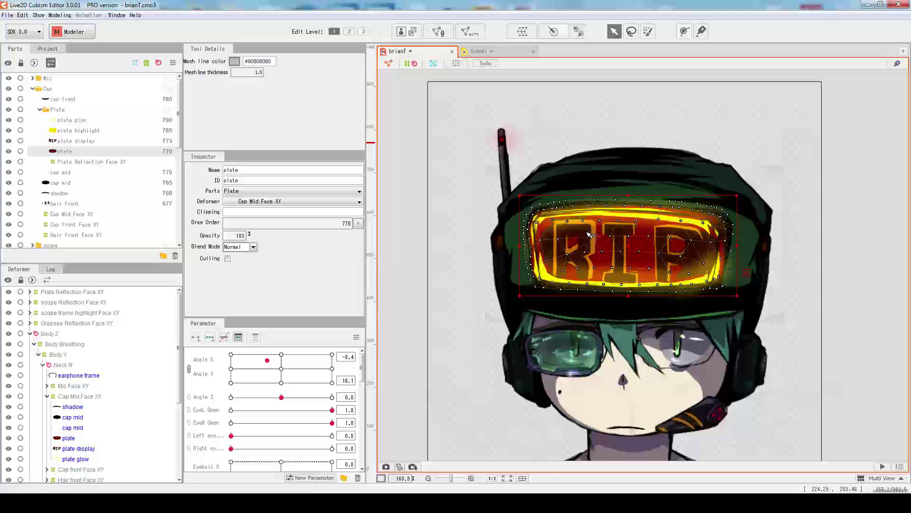
pyautogui.click(393, 63)
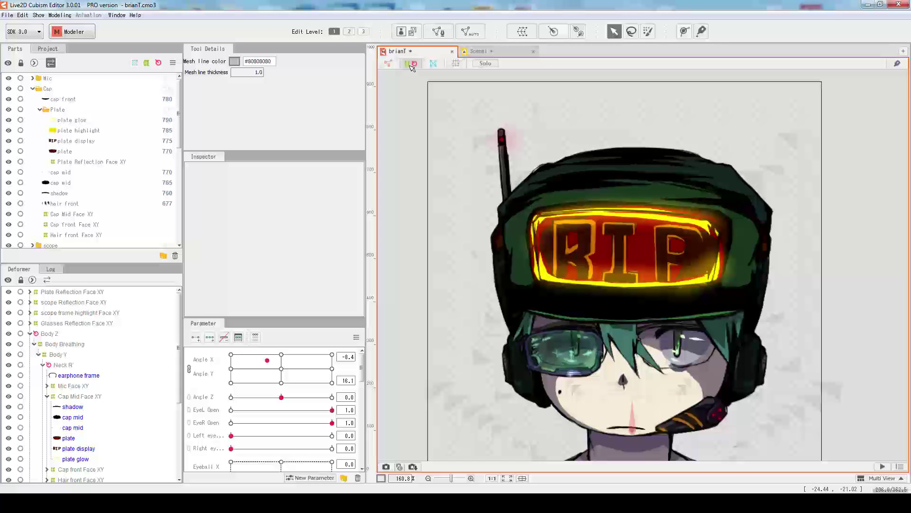
pyautogui.click(411, 63)
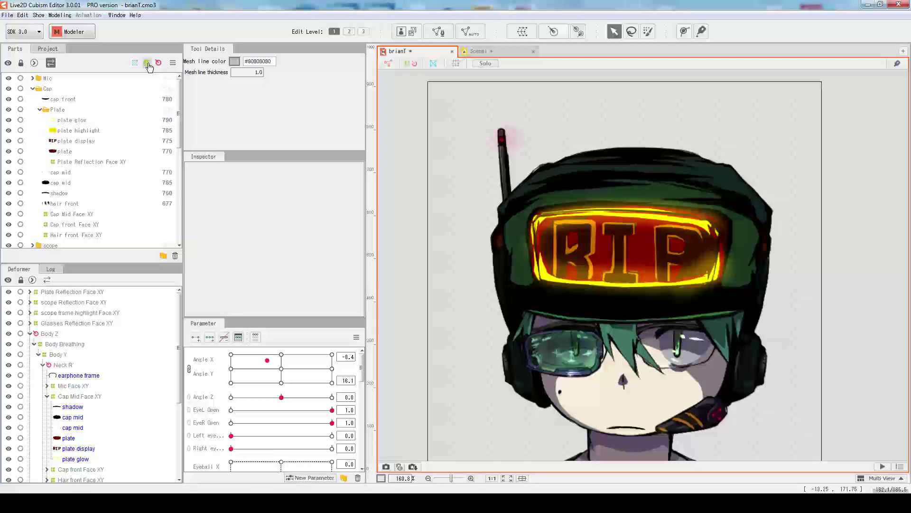
# Step: Select Plate Reflection Face XY, then Cap front Face XY, then deselect everything
pyautogui.click(99, 162)
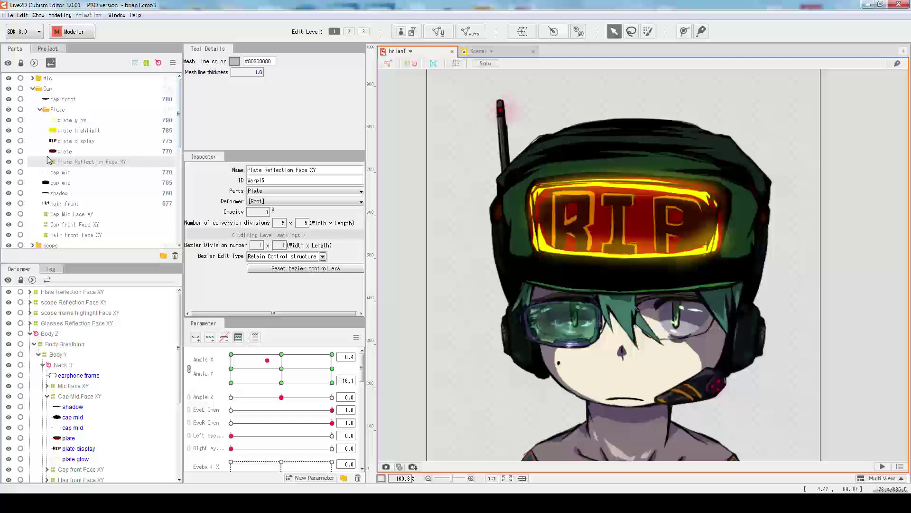
pyautogui.click(78, 224)
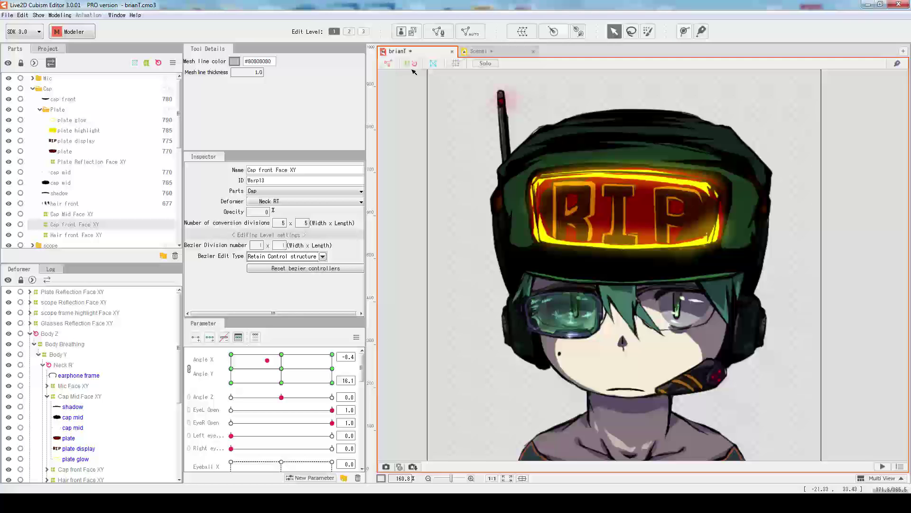
pyautogui.click(412, 65)
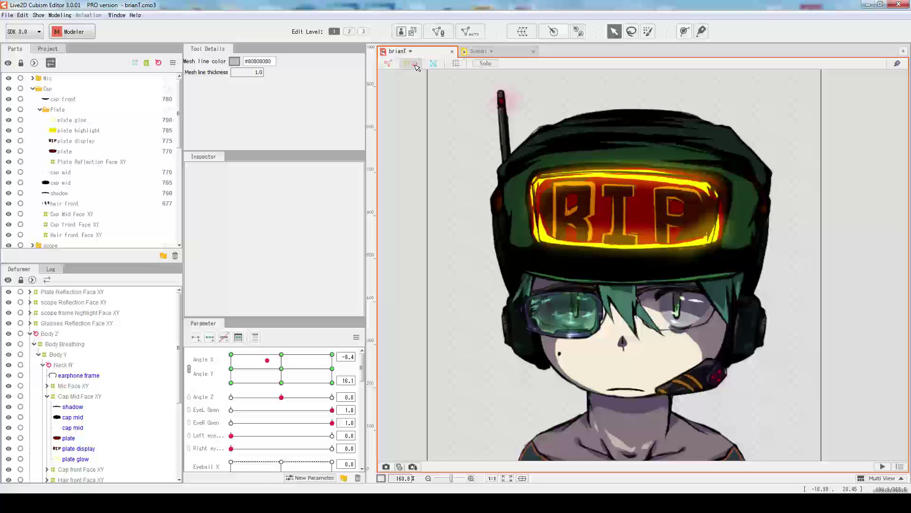
# Step: Toggle the character's canvas display off and on repeatedly, leaving it visible
pyautogui.click(435, 65)
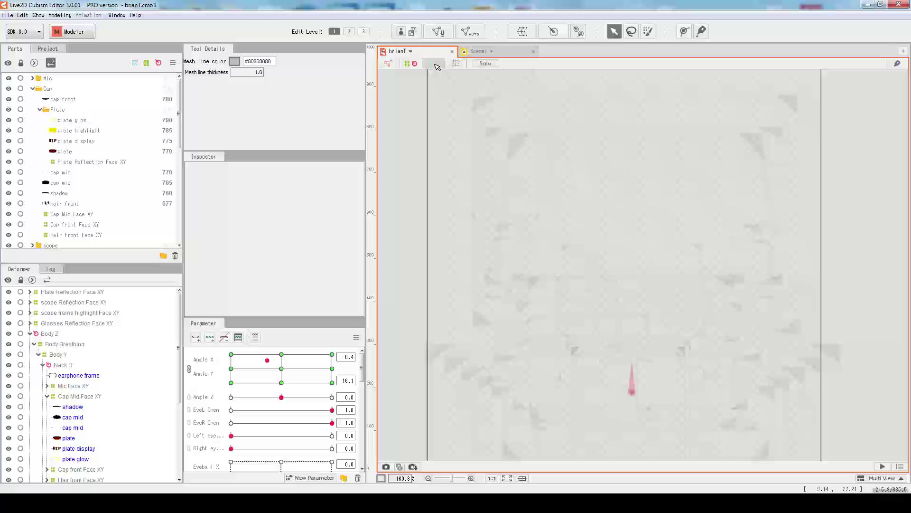
pyautogui.click(435, 65)
pyautogui.click(435, 64)
pyautogui.click(436, 65)
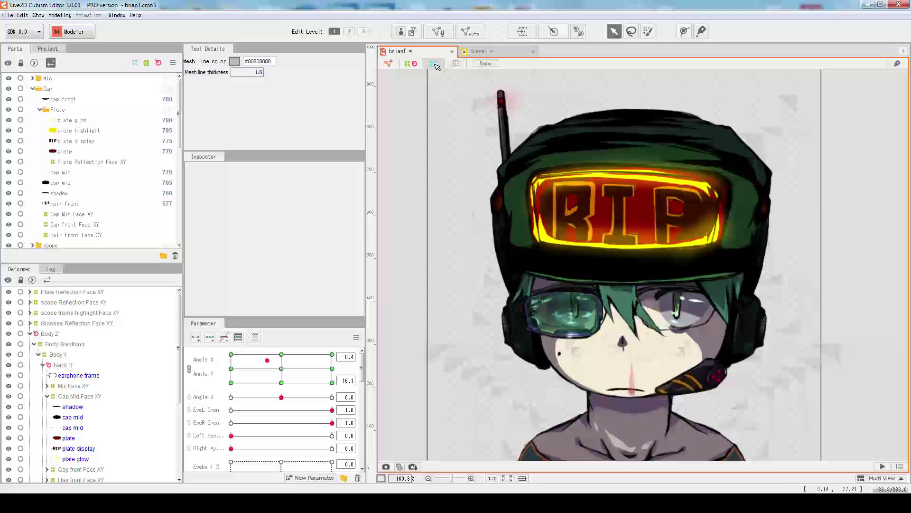
pyautogui.click(436, 65)
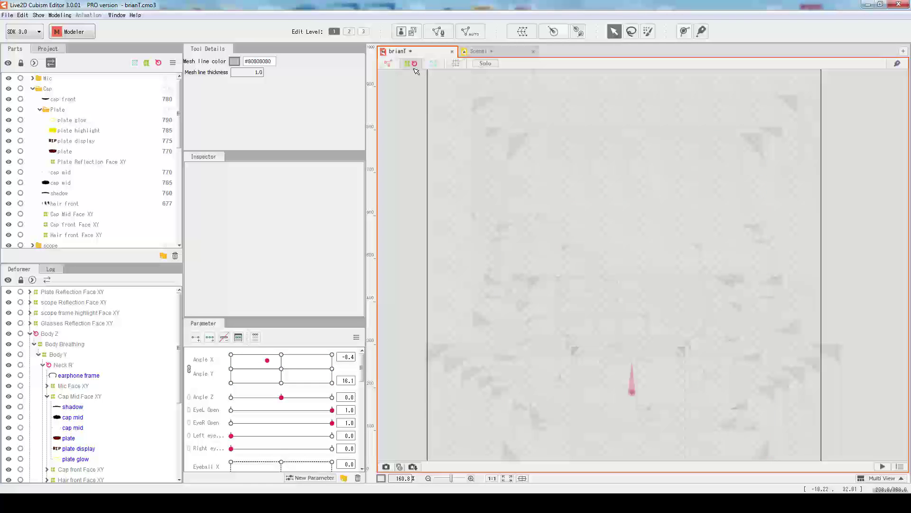
pyautogui.scroll(-3, 676, 380)
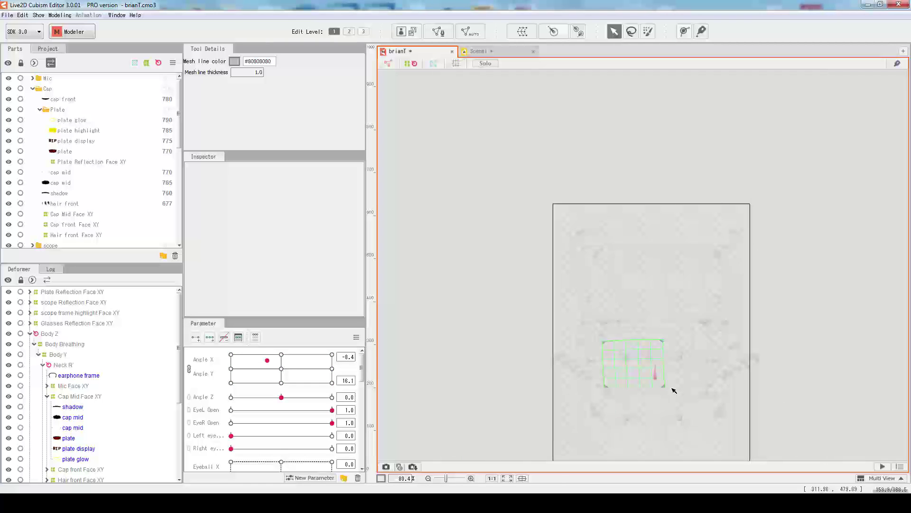
pyautogui.click(435, 65)
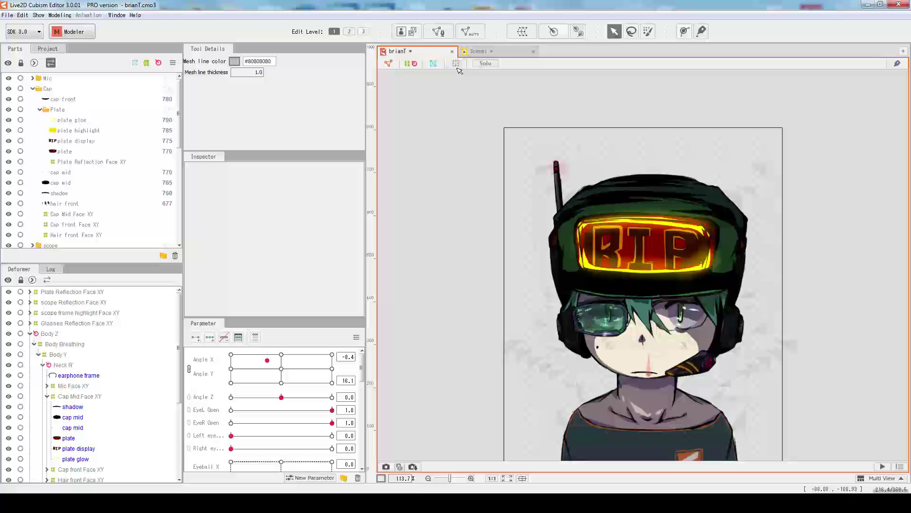
# Step: Turn the grid on and off, then select the visor plate and show it in Solo
pyautogui.click(456, 64)
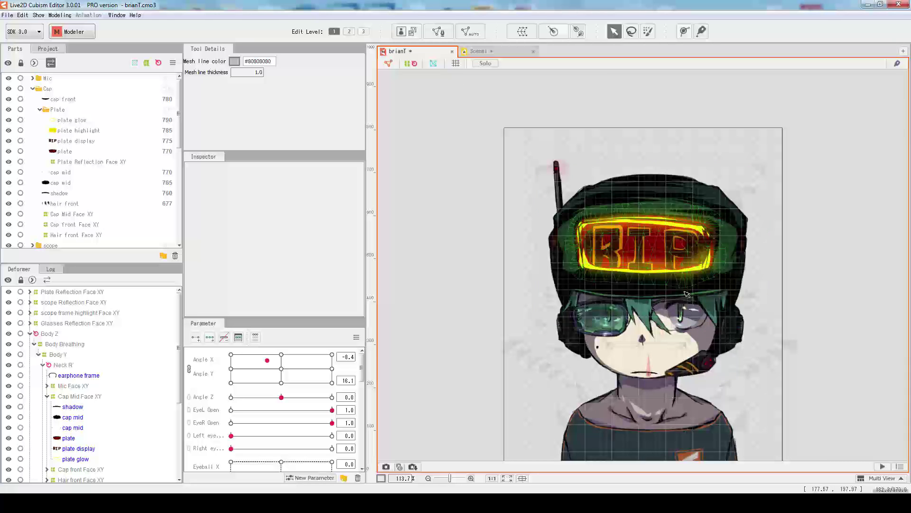
pyautogui.scroll(6, 737, 286)
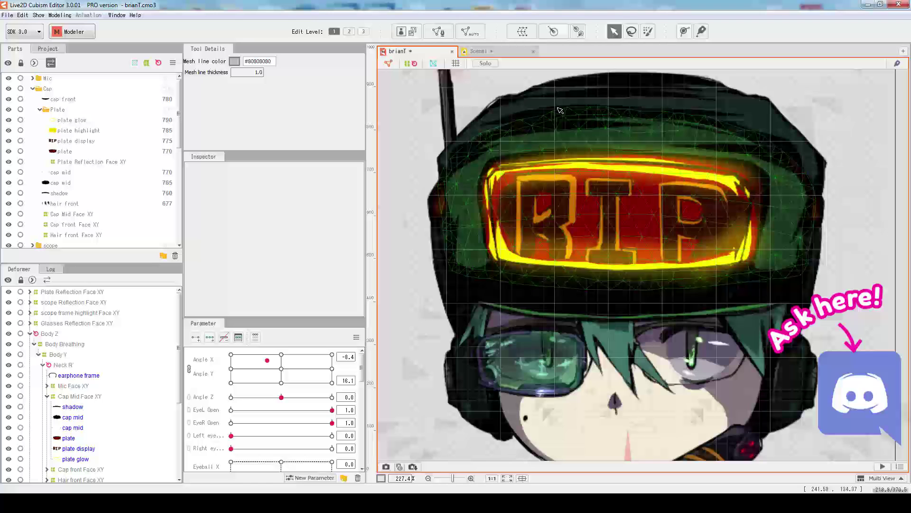
pyautogui.click(458, 66)
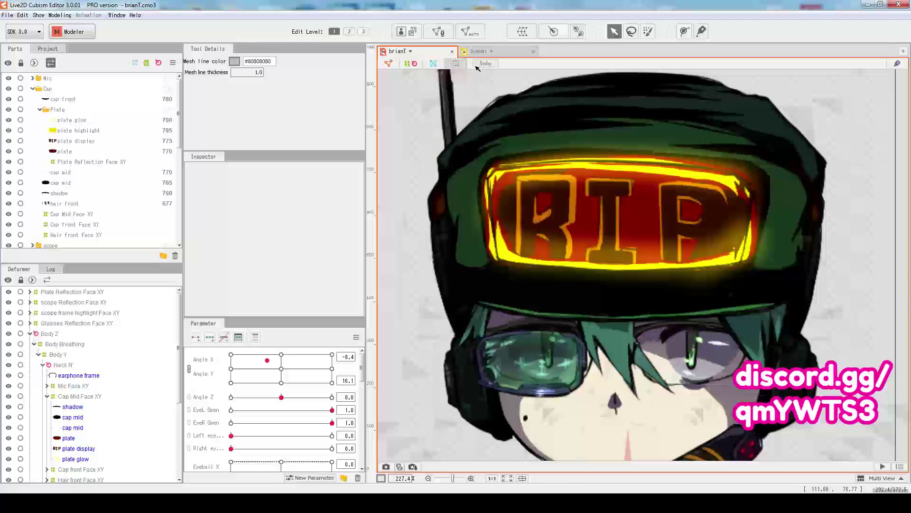
pyautogui.click(656, 215)
pyautogui.click(487, 64)
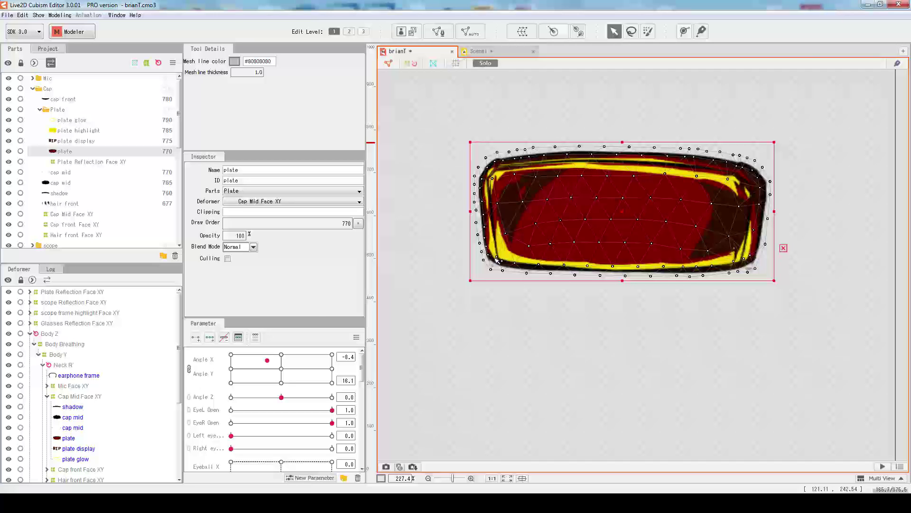
# Step: Turn Solo off to restore the full character and switch the canvas grid on
pyautogui.click(495, 65)
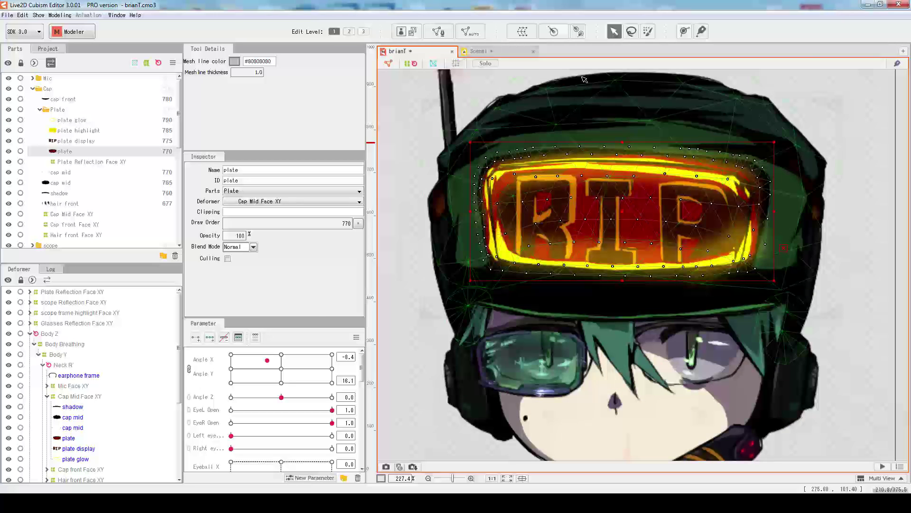
pyautogui.click(455, 63)
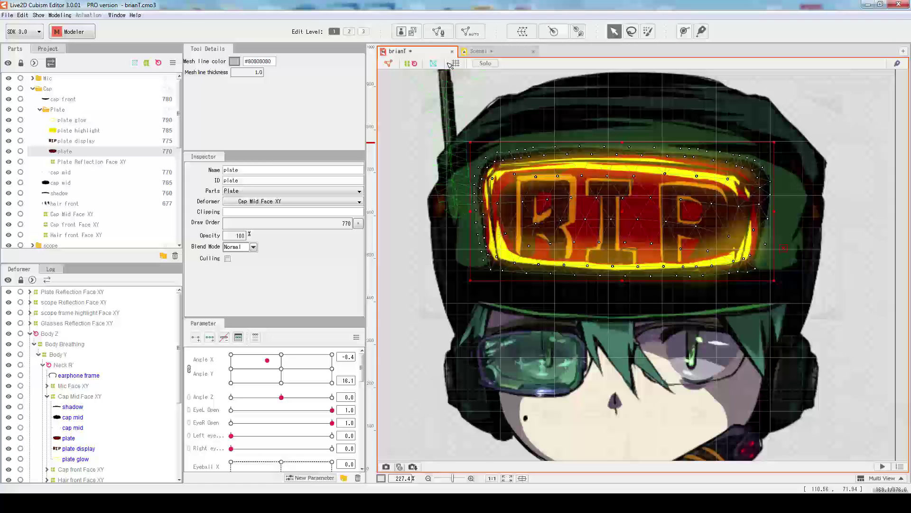